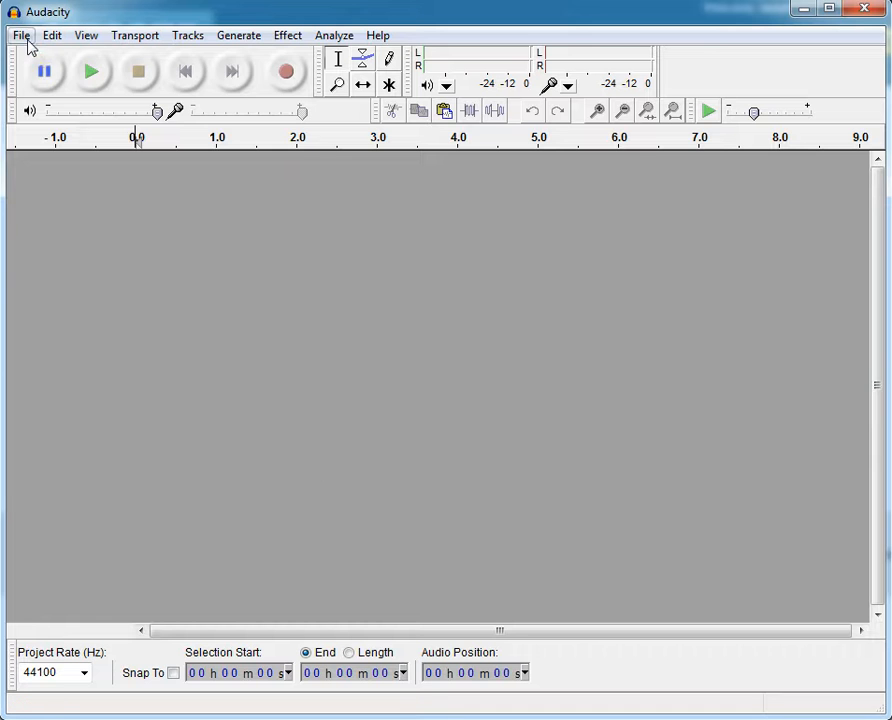
{"action": "left_click", "coordinate": [22, 36]}
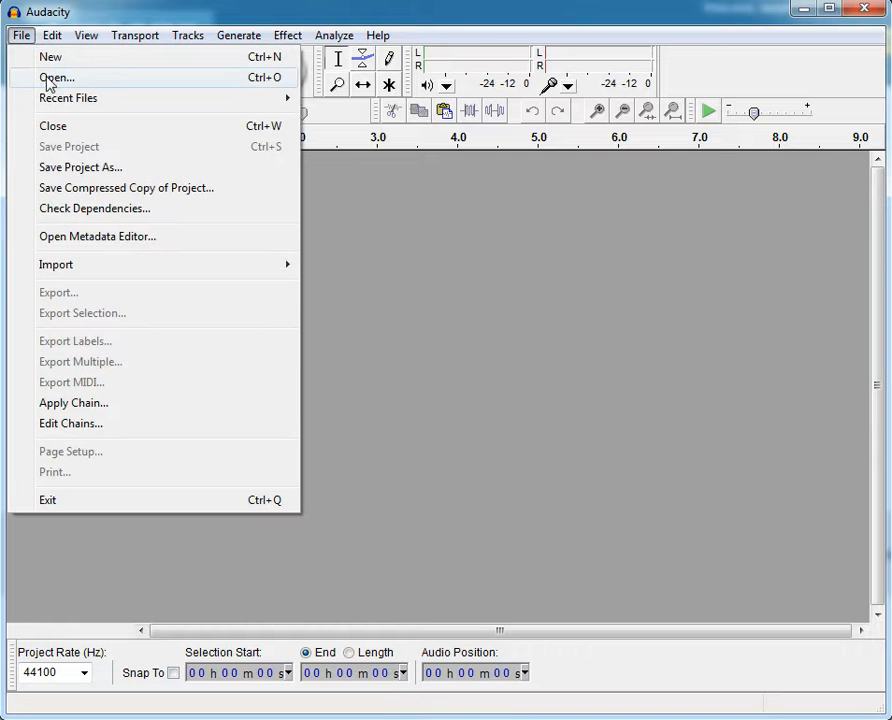
{"action": "mouse_move", "coordinate": [75, 268]}
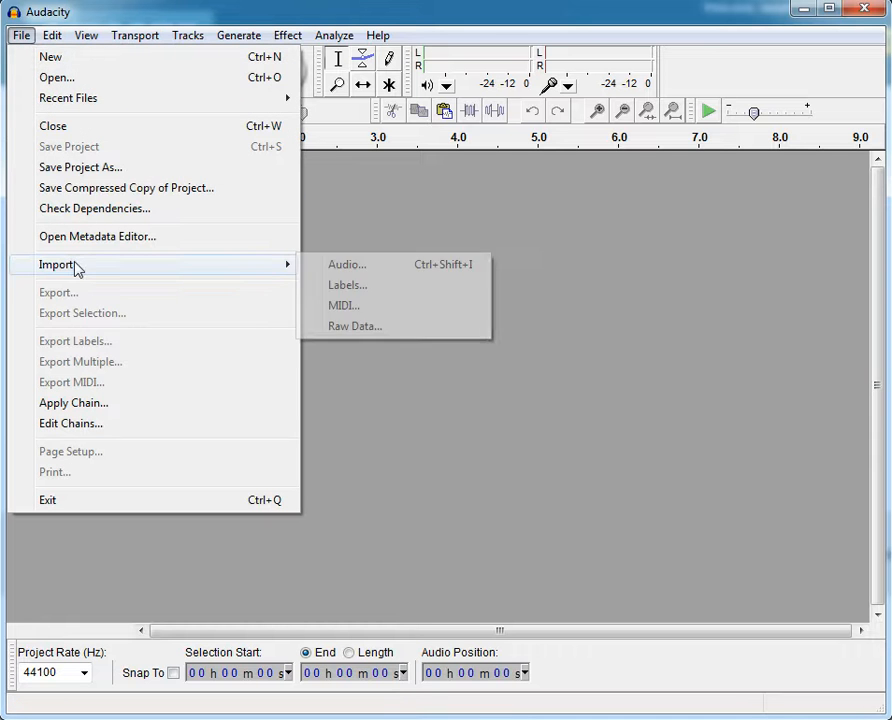
{"action": "left_click", "coordinate": [345, 264]}
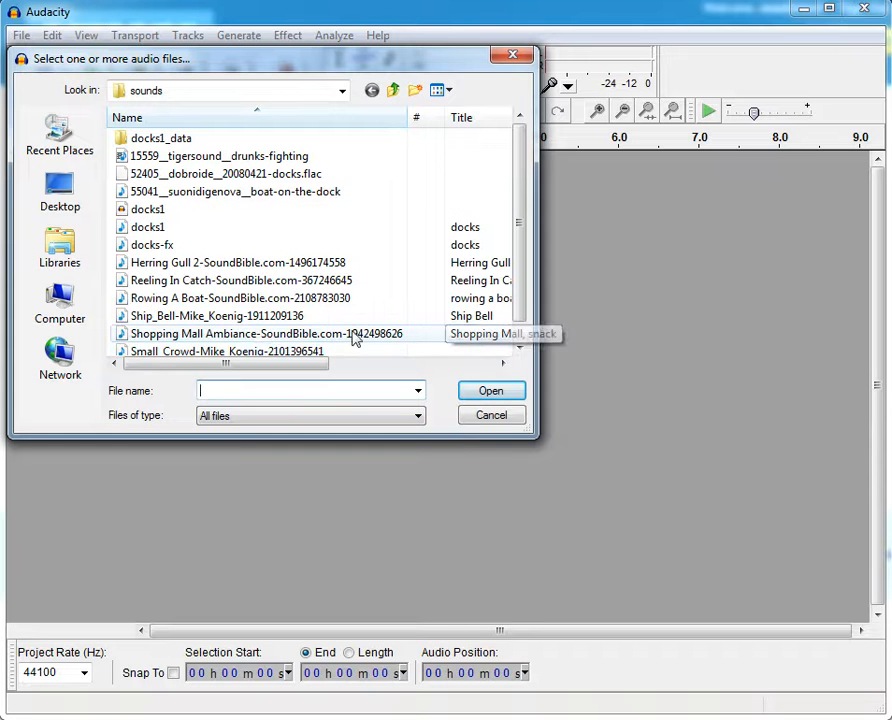
{"action": "left_click", "coordinate": [262, 337]}
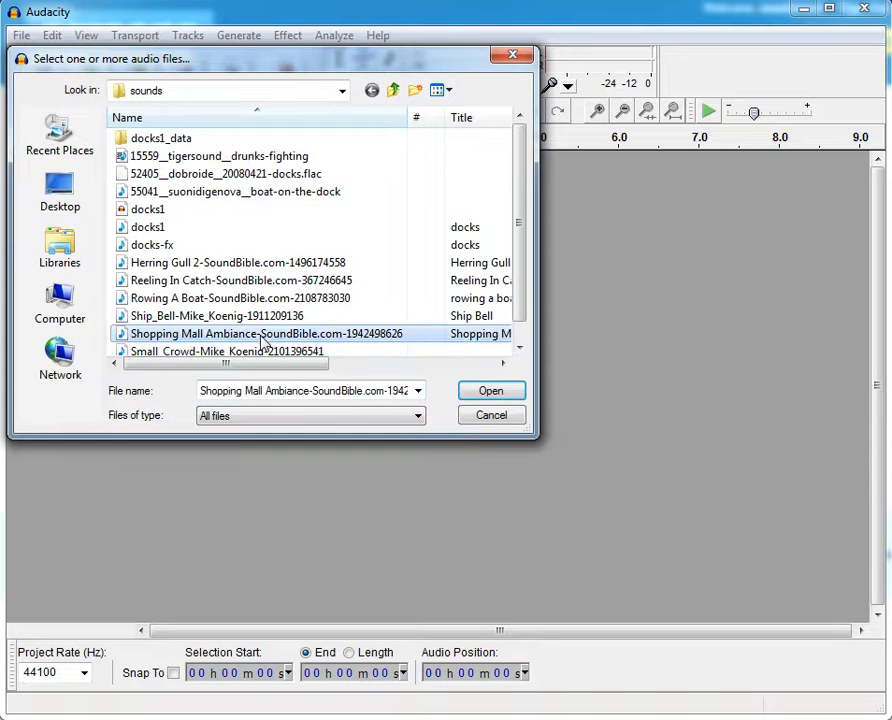
{"action": "left_click", "coordinate": [484, 394]}
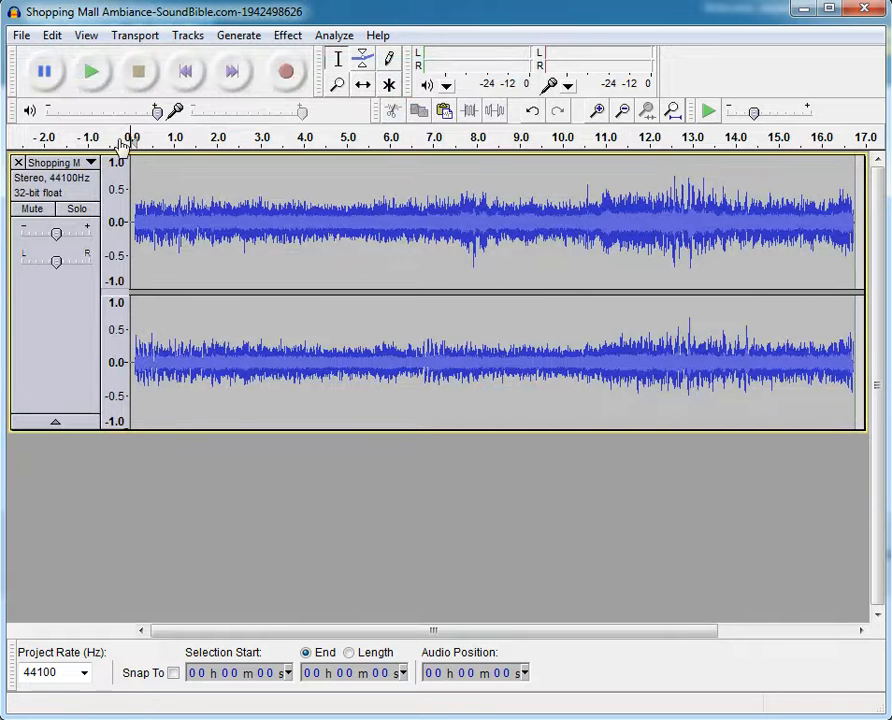
Step: Play the beginning of the Shopping Mall Ambiance track and stop the playback
{"action": "left_click", "coordinate": [94, 74]}
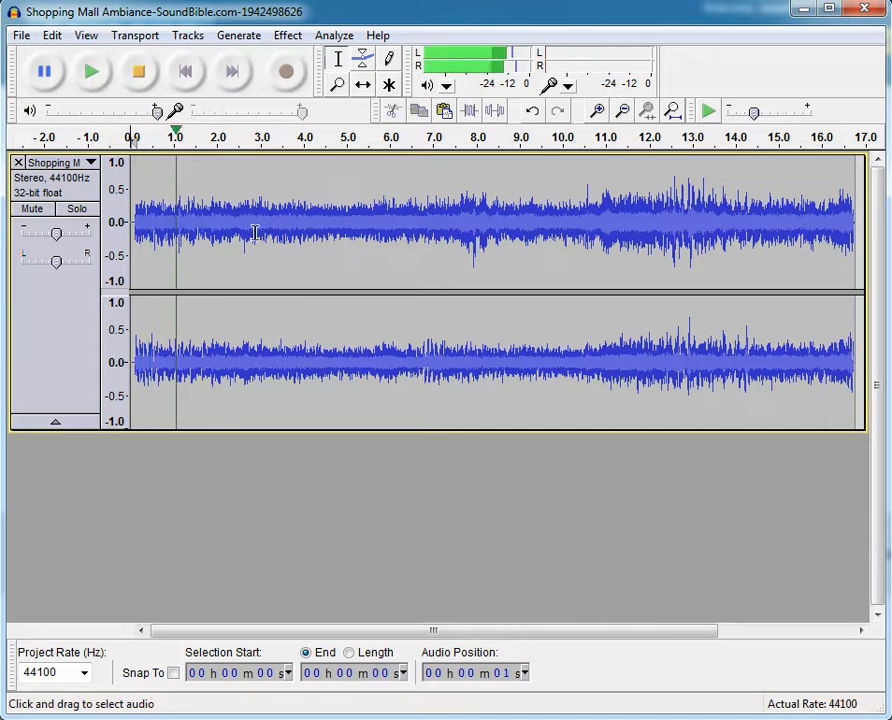
{"action": "left_click", "coordinate": [141, 78]}
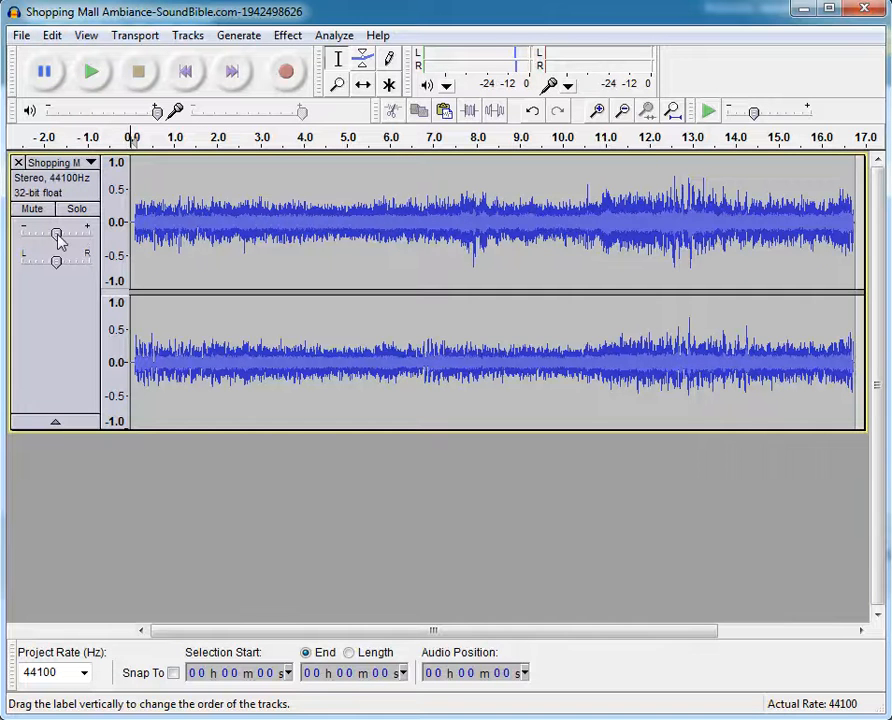
{"action": "left_click_drag", "start_coordinate": [57, 236], "coordinate": [57, 268]}
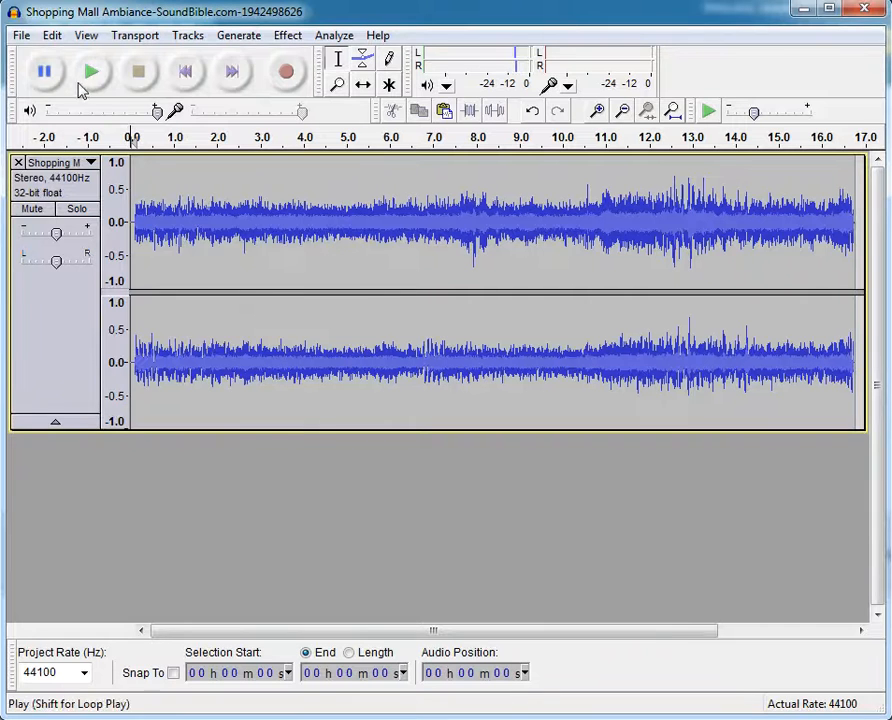
{"action": "left_click", "coordinate": [23, 37]}
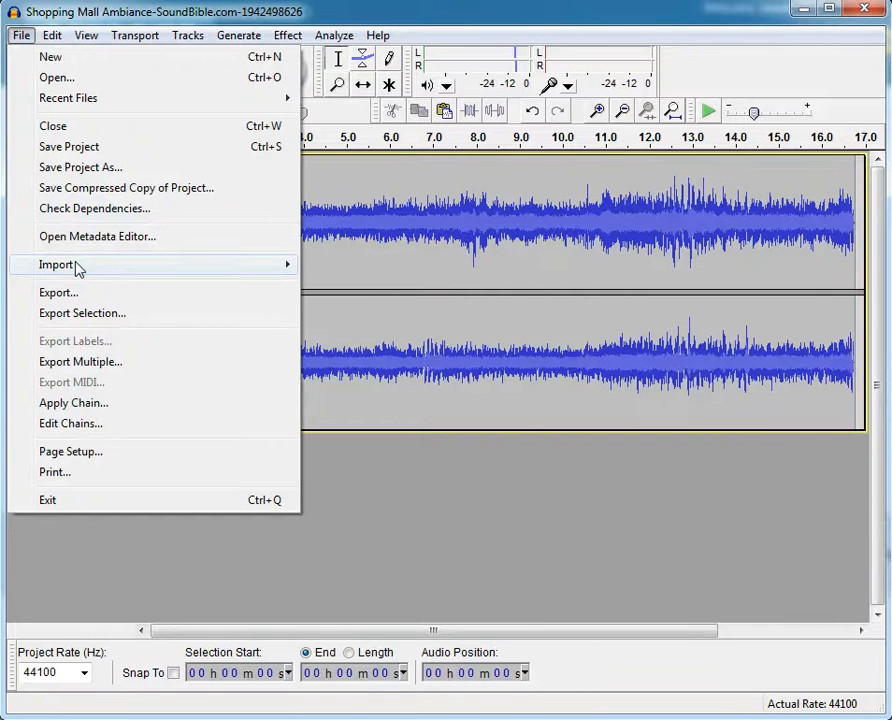
{"action": "mouse_move", "coordinate": [20, 267]}
{"action": "left_click", "coordinate": [327, 267]}
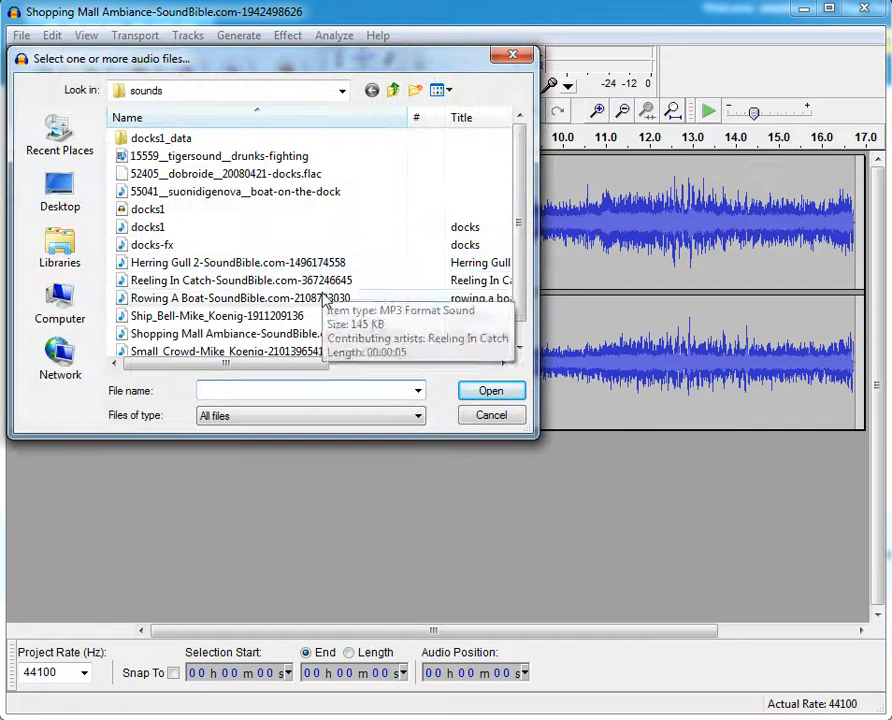
{"action": "left_click", "coordinate": [262, 298]}
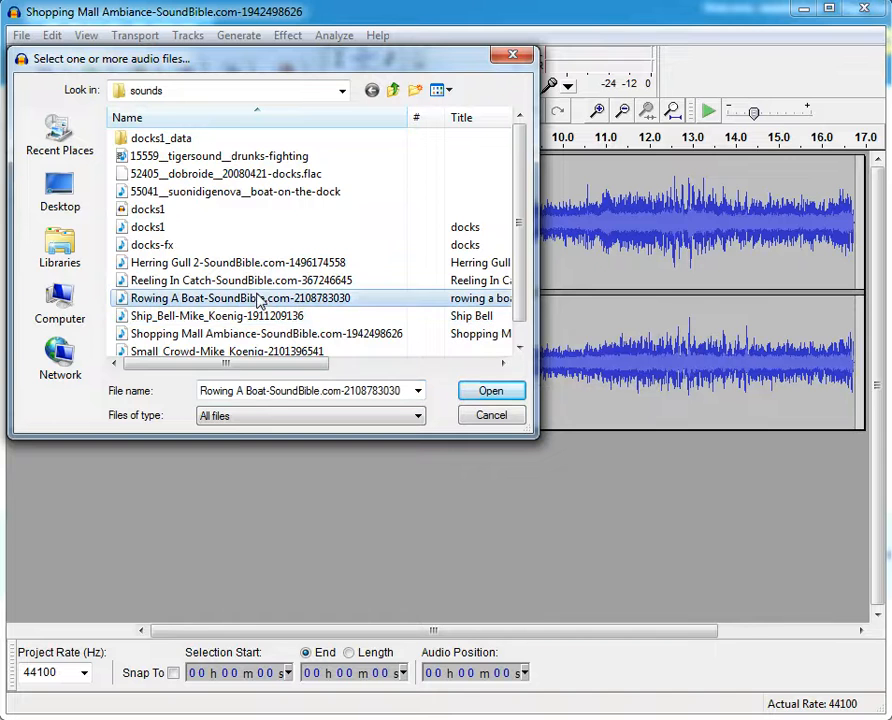
{"action": "left_click", "coordinate": [489, 391]}
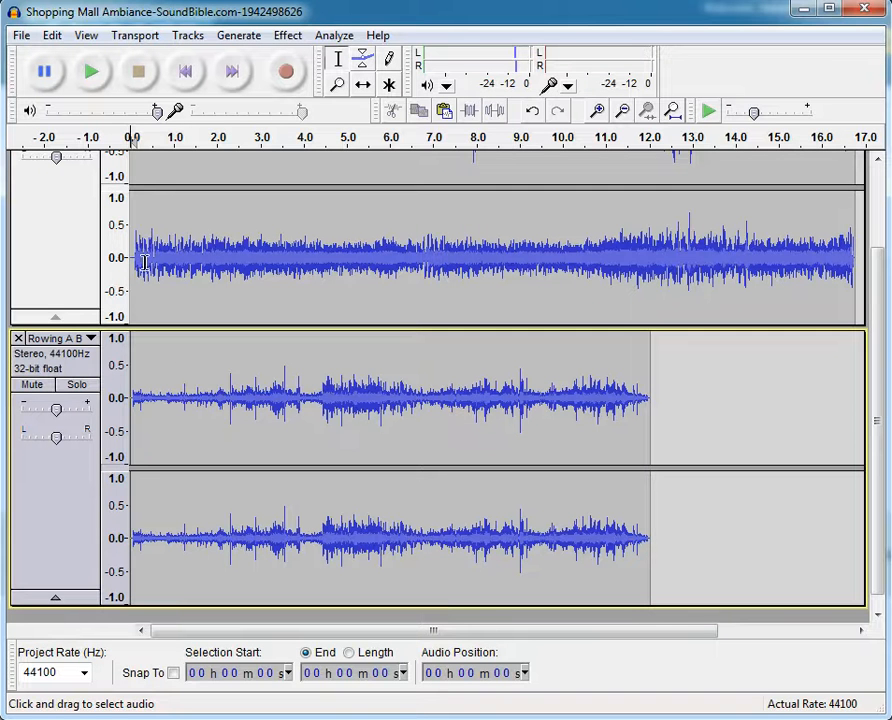
Step: Shift the Rowing A Boat clip to start at about 5.3 seconds and delete roughly its first 2 seconds
{"action": "left_click", "coordinate": [363, 87]}
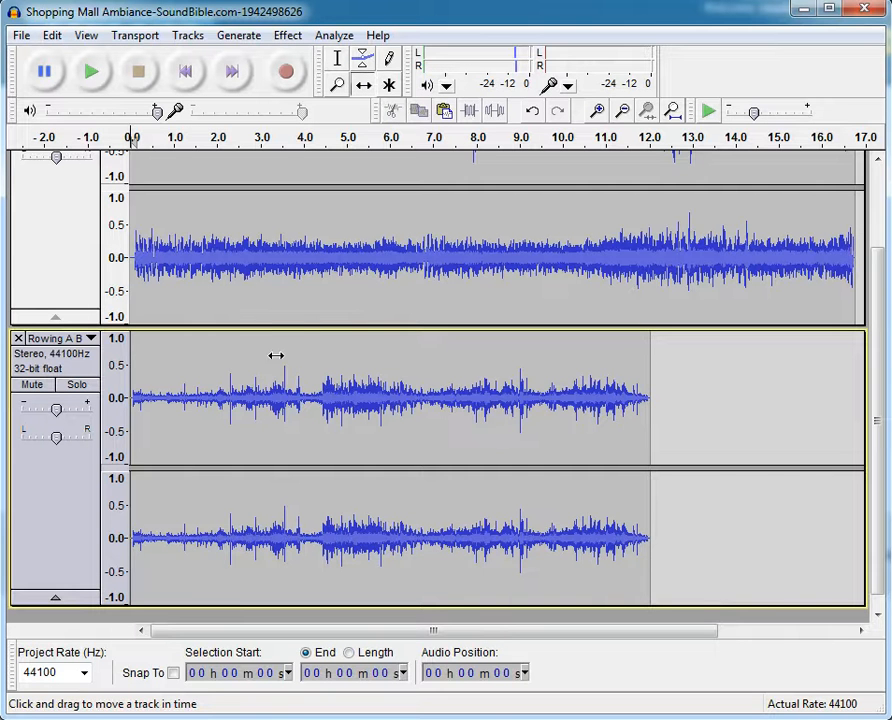
{"action": "left_click_drag", "start_coordinate": [276, 355], "coordinate": [507, 379]}
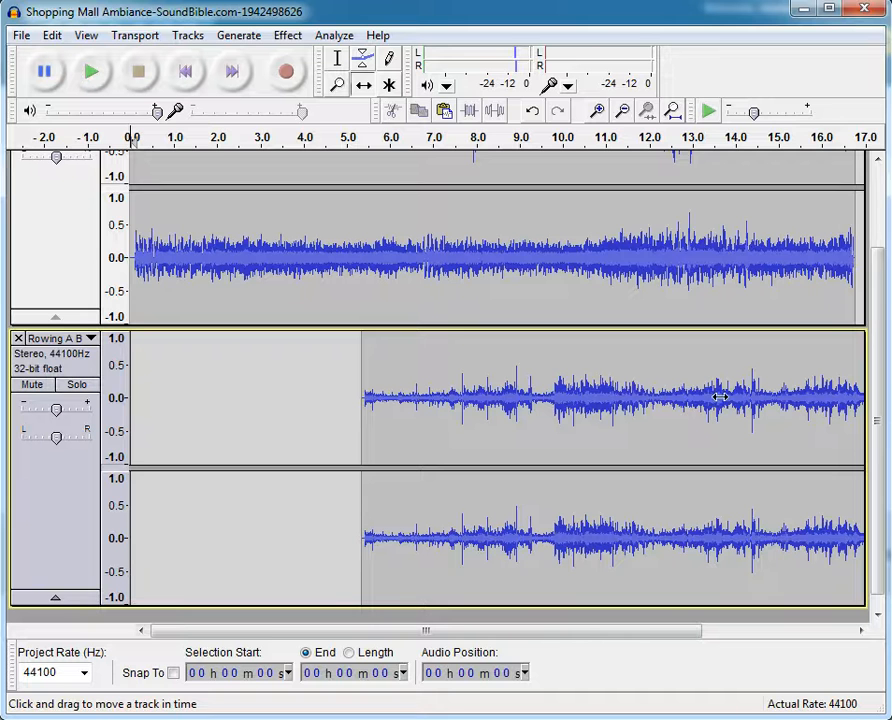
{"action": "left_click_drag", "start_coordinate": [640, 632], "coordinate": [690, 630]}
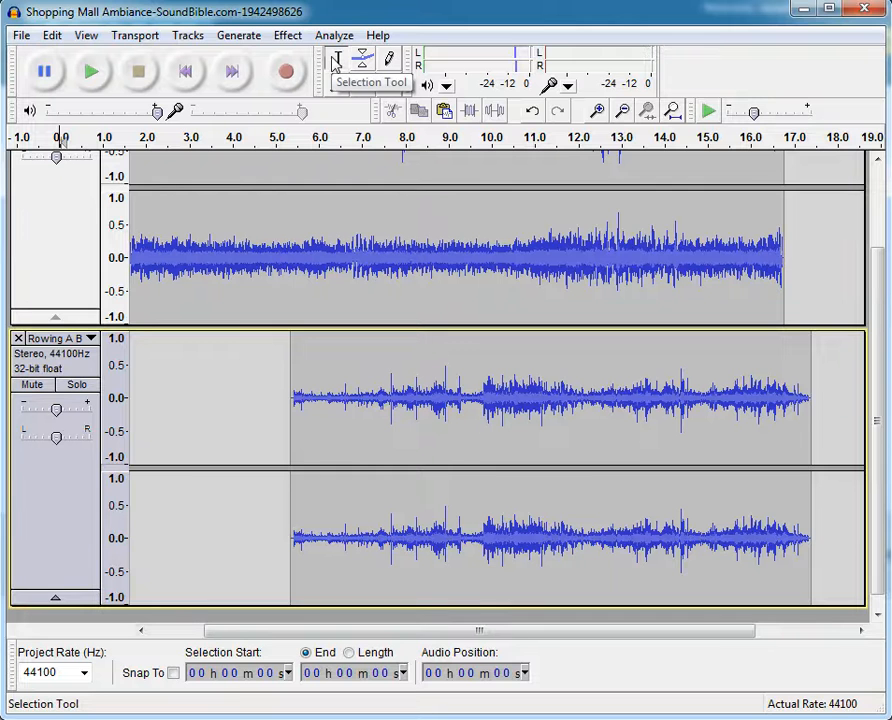
{"action": "left_click", "coordinate": [291, 376]}
{"action": "left_click_drag", "start_coordinate": [291, 376], "coordinate": [376, 389]}
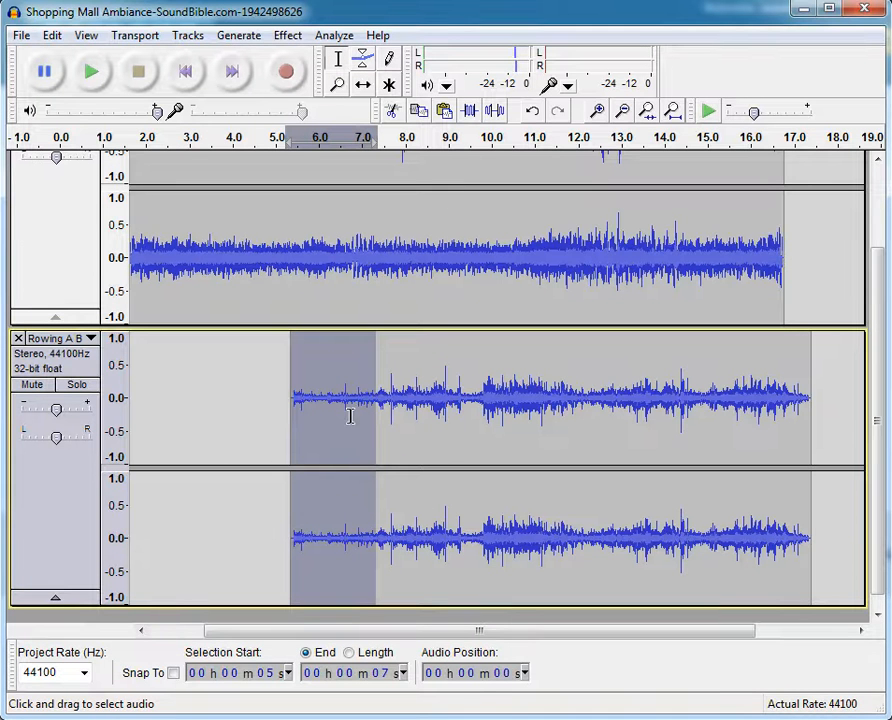
{"action": "key", "text": "Delete"}
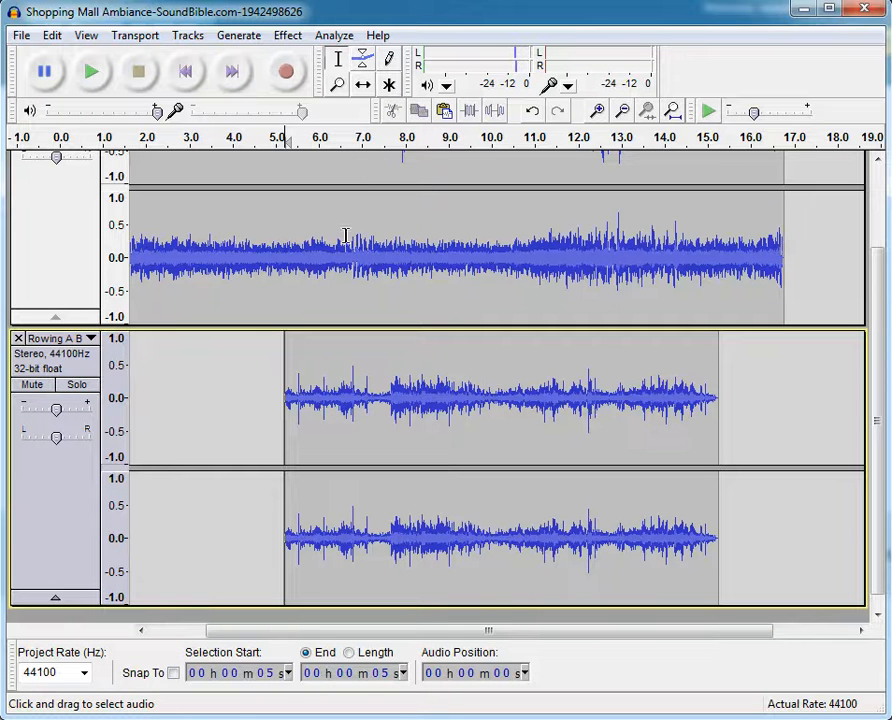
Step: Shift the shortened Rowing A Boat clip earlier so it starts at about 1.6 seconds
{"action": "left_click", "coordinate": [363, 85]}
{"action": "left_click_drag", "start_coordinate": [387, 368], "coordinate": [300, 364]}
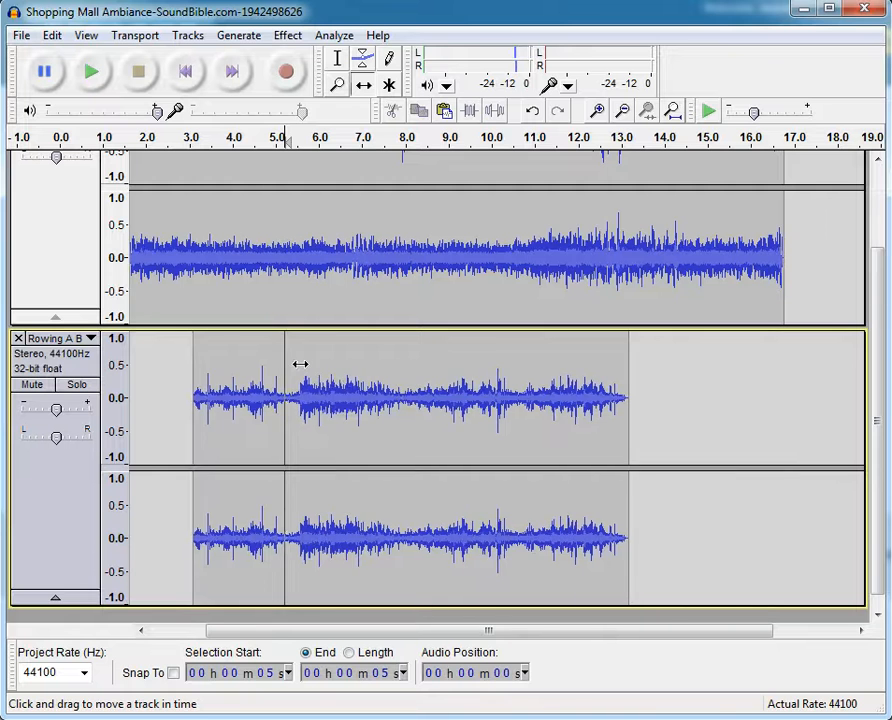
{"action": "left_click_drag", "start_coordinate": [455, 383], "coordinate": [394, 399]}
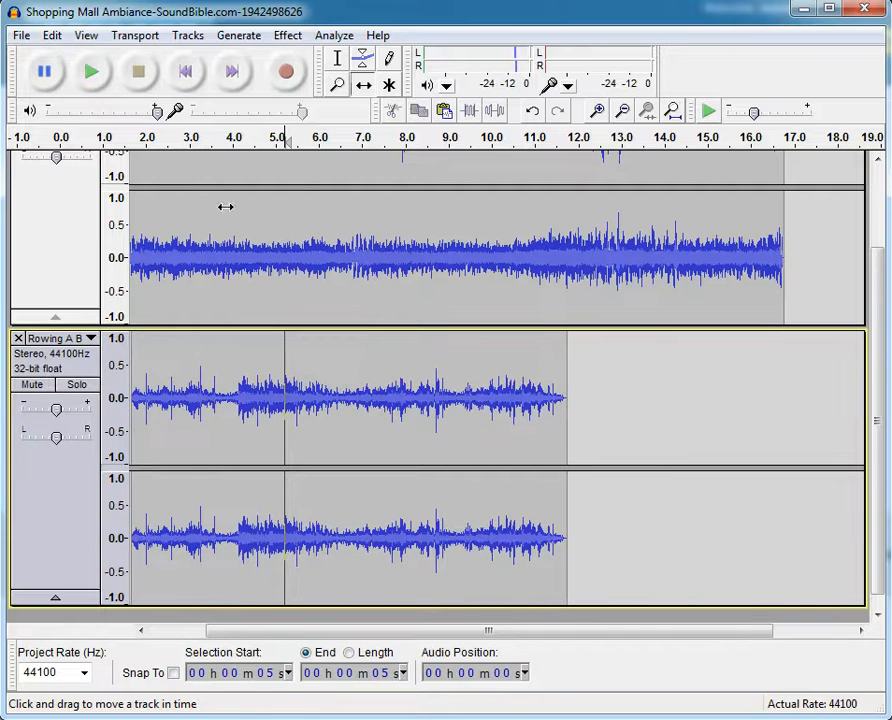
{"action": "left_click", "coordinate": [21, 35]}
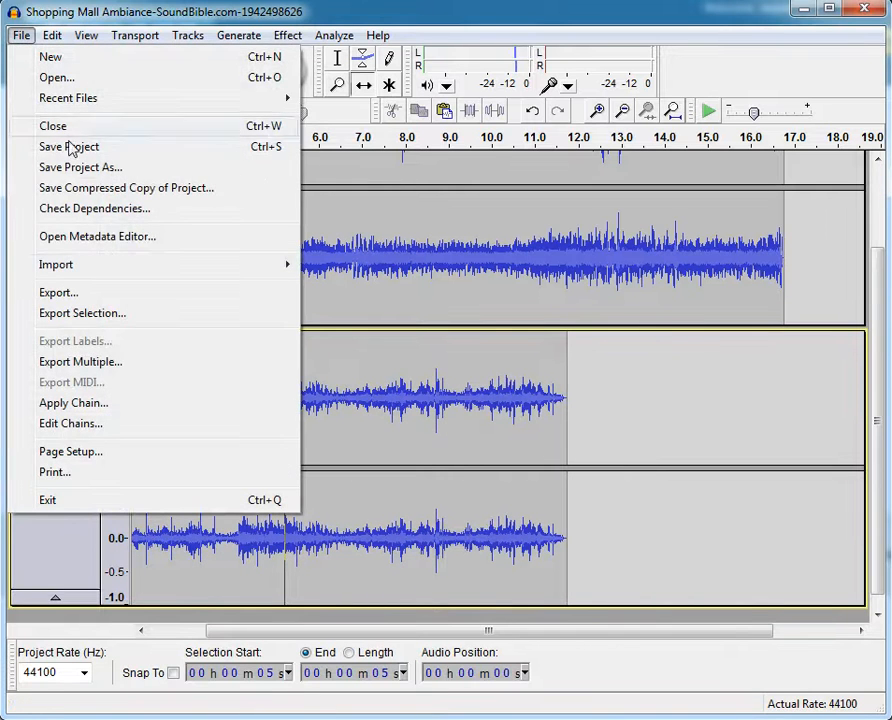
{"action": "mouse_move", "coordinate": [84, 266]}
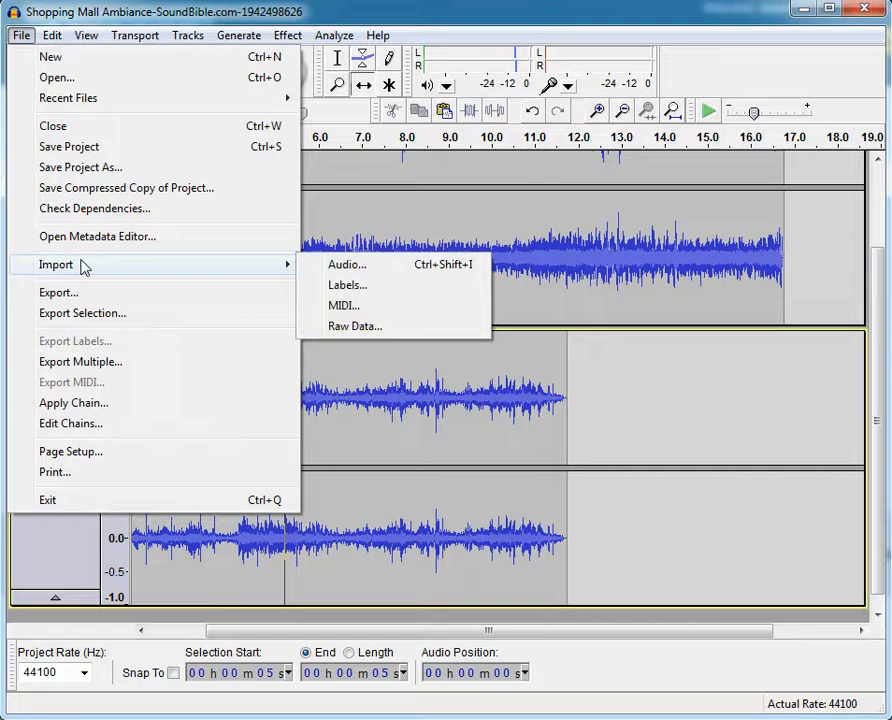
{"action": "left_click", "coordinate": [346, 265]}
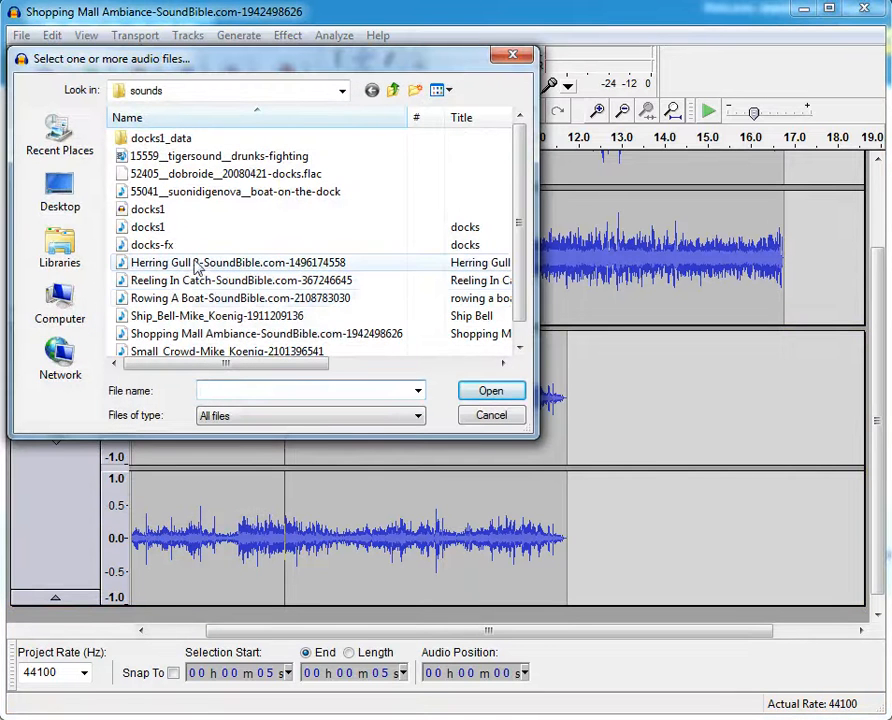
{"action": "left_click", "coordinate": [197, 266]}
{"action": "left_click", "coordinate": [475, 394]}
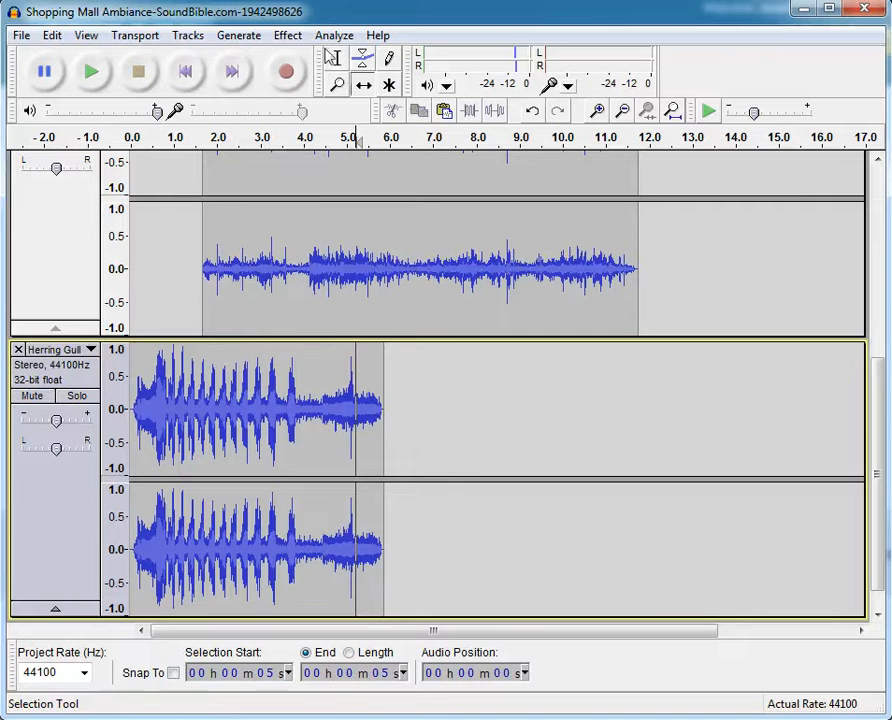
Step: Copy the entire Herring Gull clip and paste the copy into the same track at about 9.4 seconds
{"action": "left_click", "coordinate": [338, 58]}
{"action": "left_click_drag", "start_coordinate": [386, 456], "coordinate": [130, 436]}
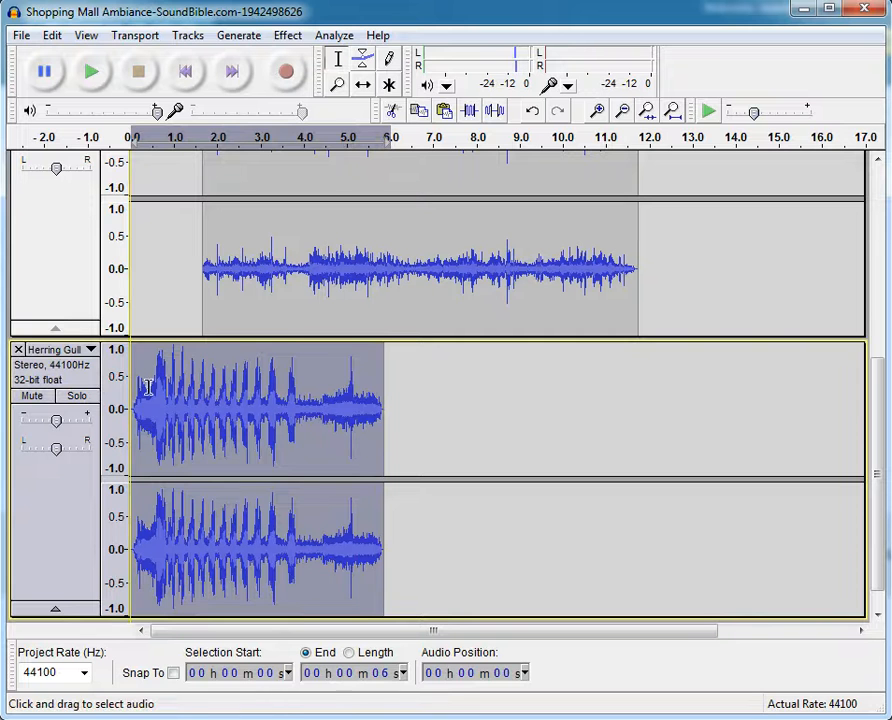
{"action": "left_click", "coordinate": [52, 38]}
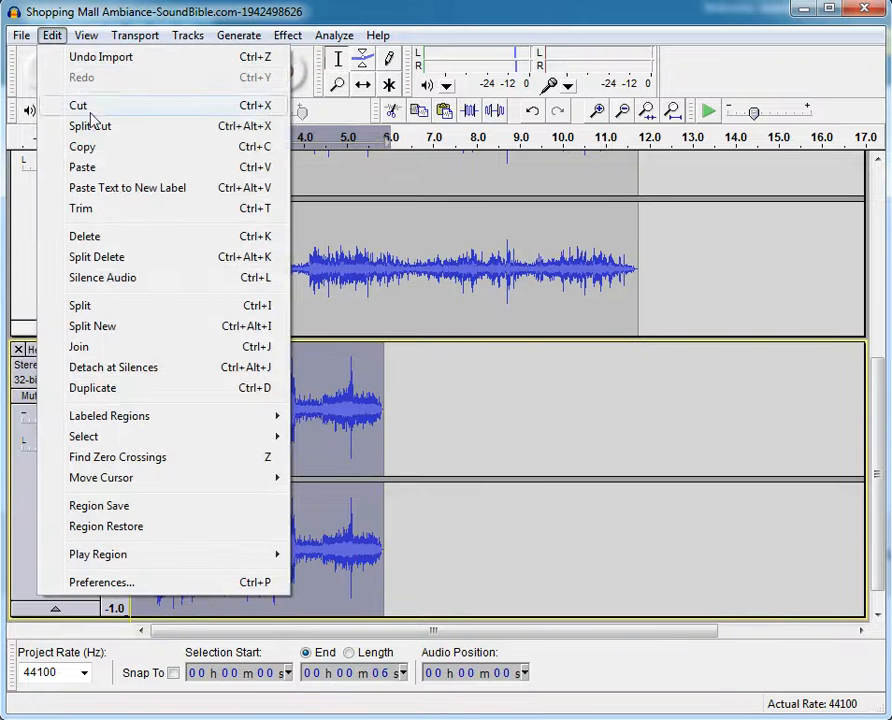
{"action": "left_click", "coordinate": [90, 148]}
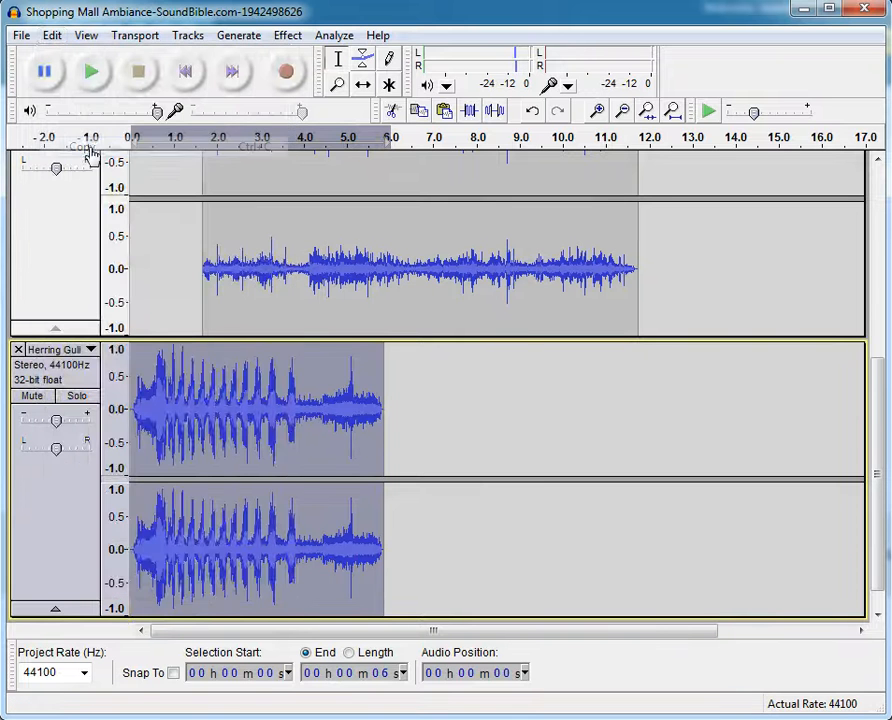
{"action": "left_click", "coordinate": [503, 416]}
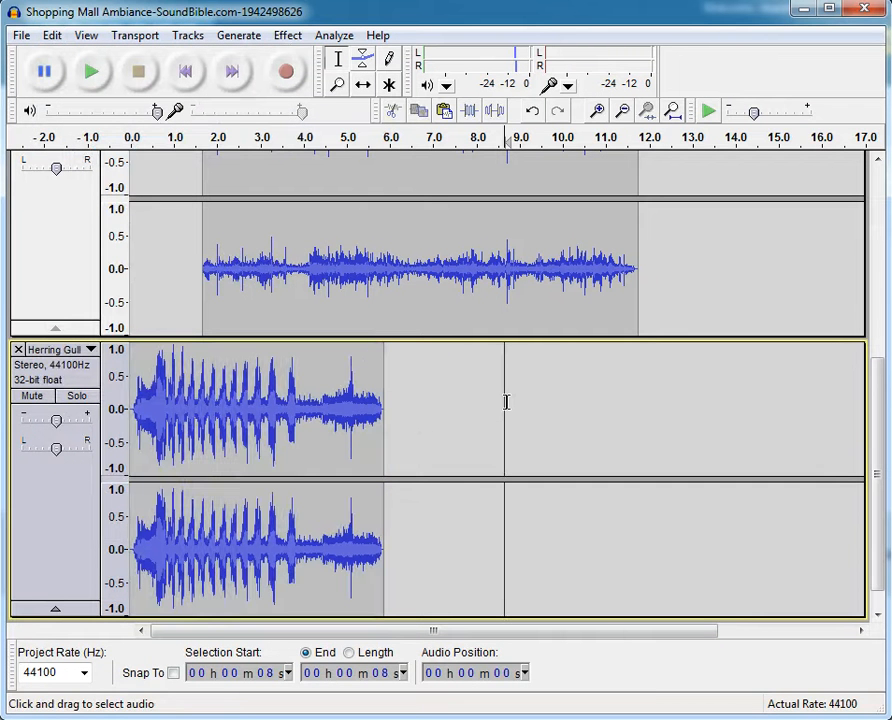
{"action": "left_click", "coordinate": [536, 384]}
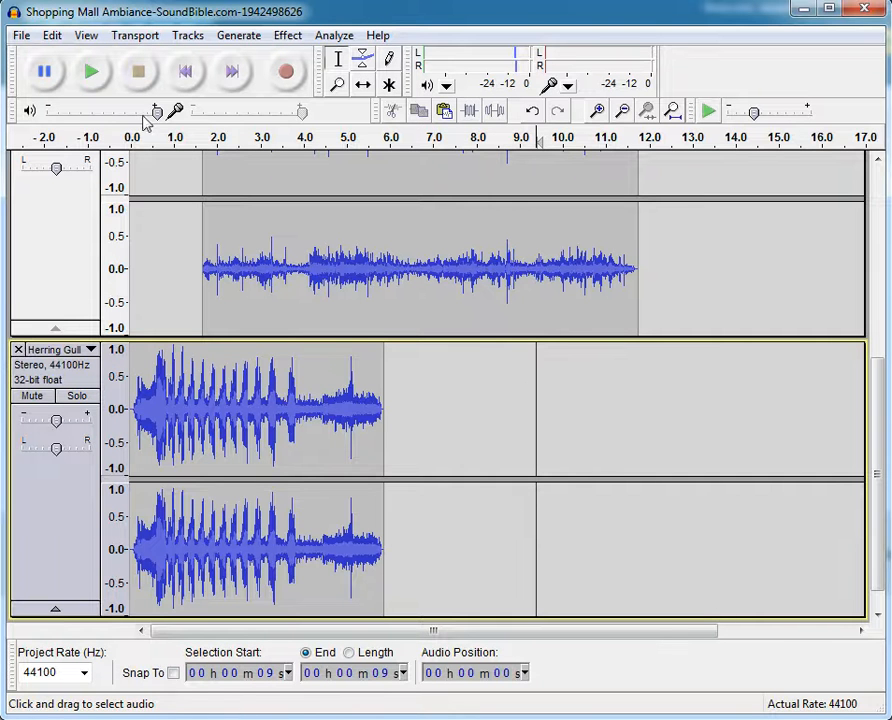
{"action": "left_click", "coordinate": [52, 35]}
{"action": "left_click", "coordinate": [98, 168]}
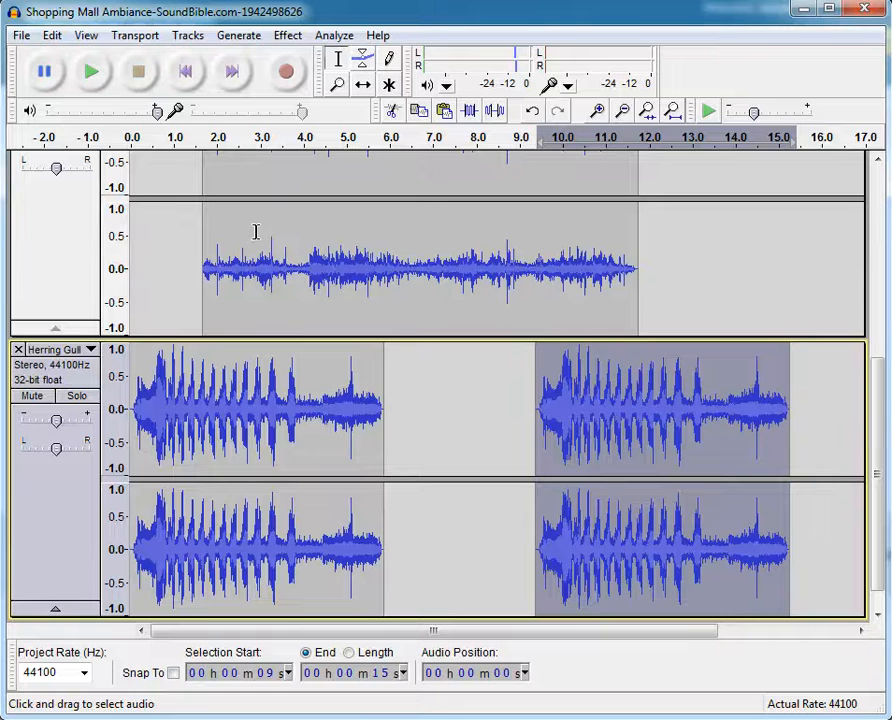
Step: Set up an export of the project in the sounds folder as an MP3 file named docksounds
{"action": "left_click", "coordinate": [24, 38]}
{"action": "left_click", "coordinate": [68, 294]}
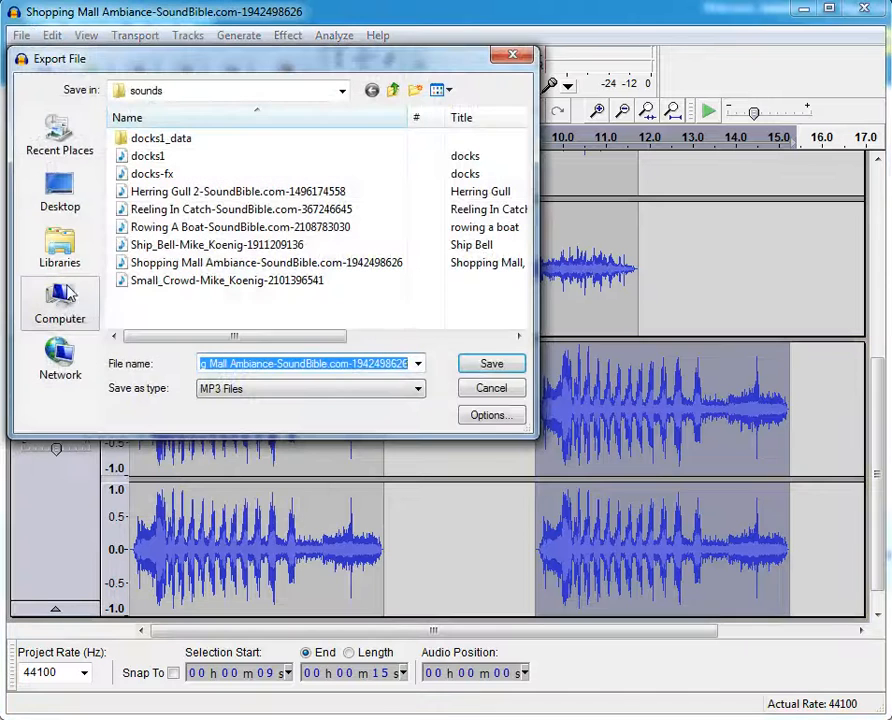
{"action": "left_click", "coordinate": [422, 394]}
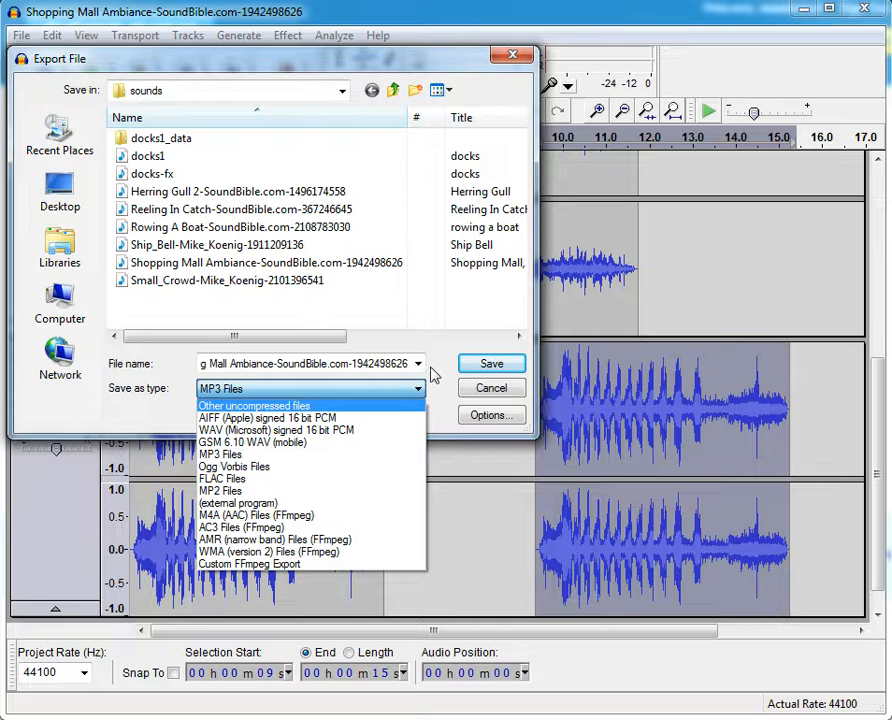
{"action": "left_click", "coordinate": [360, 366]}
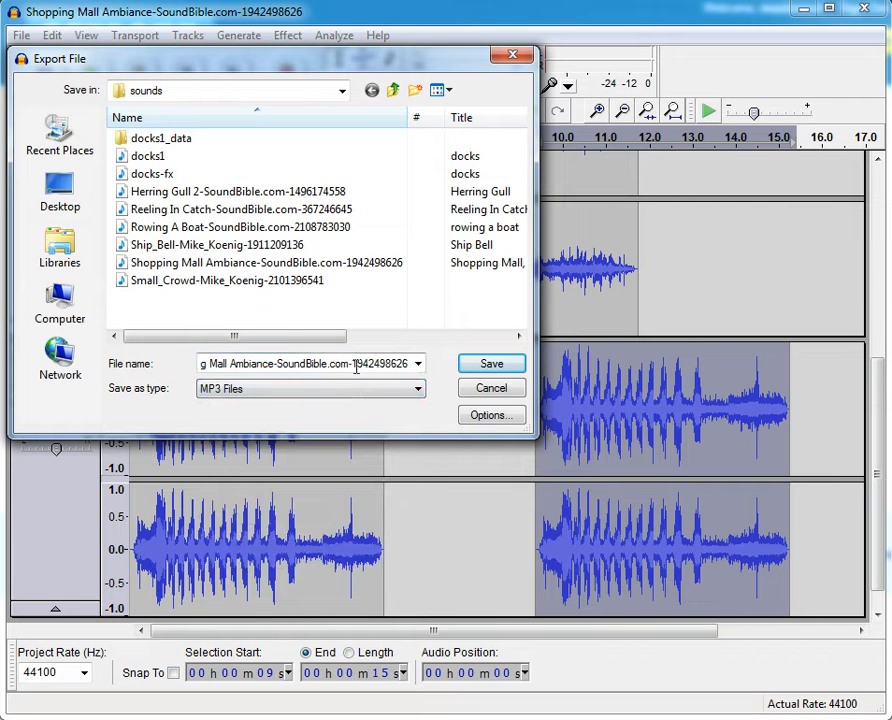
{"action": "double_click", "coordinate": [355, 365]}
{"action": "left_click", "coordinate": [357, 365]}
{"action": "left_click_drag", "start_coordinate": [406, 363], "coordinate": [120, 363]}
{"action": "type", "text": "doc"}
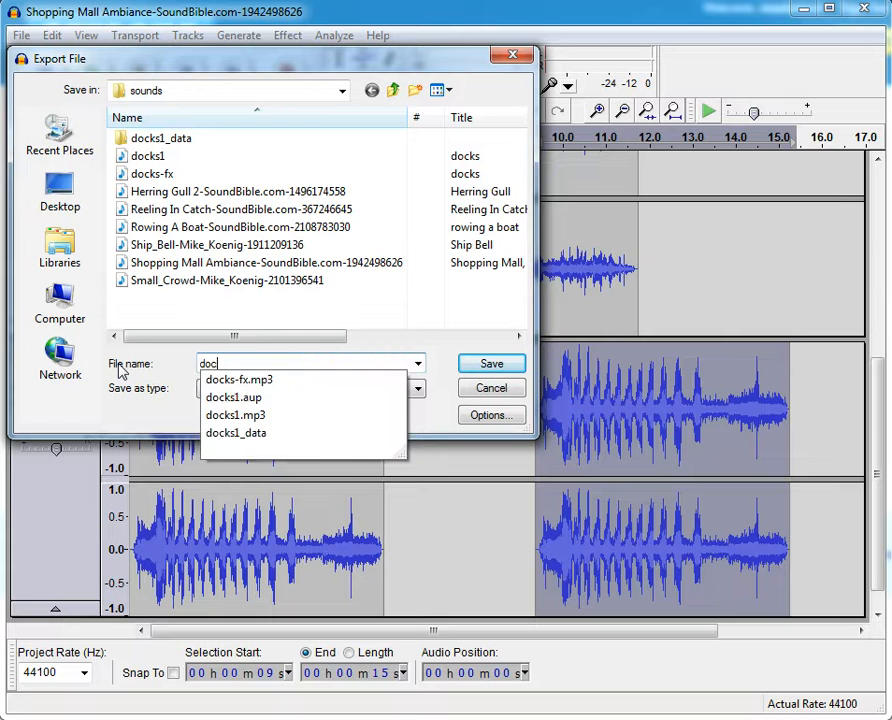
{"action": "type", "text": "ksounds"}
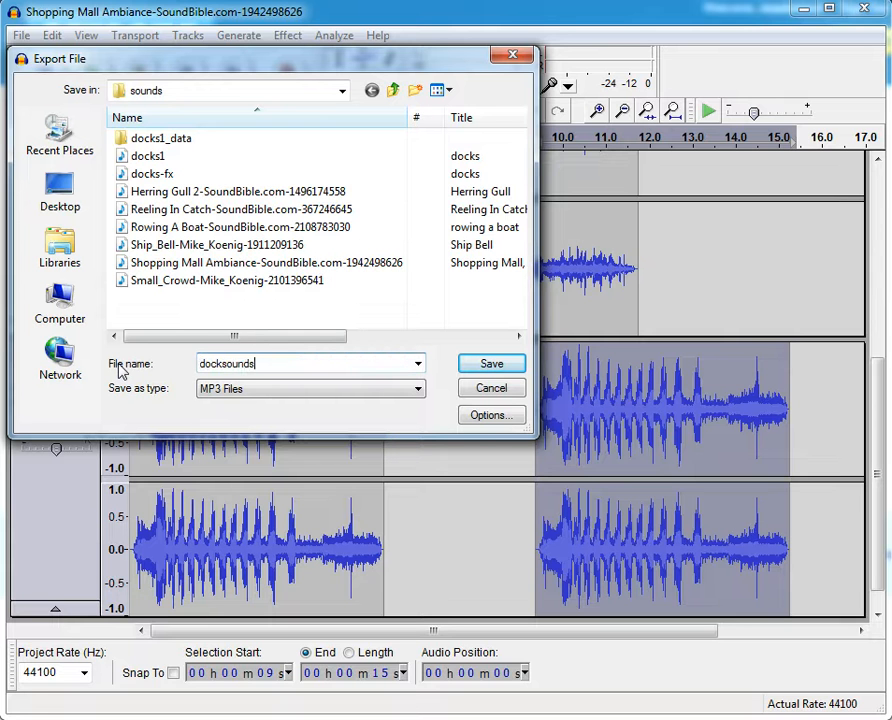
Step: Choose 128 kbps quality in the MP3 export options, accept them, and cancel the export
{"action": "left_click", "coordinate": [478, 418]}
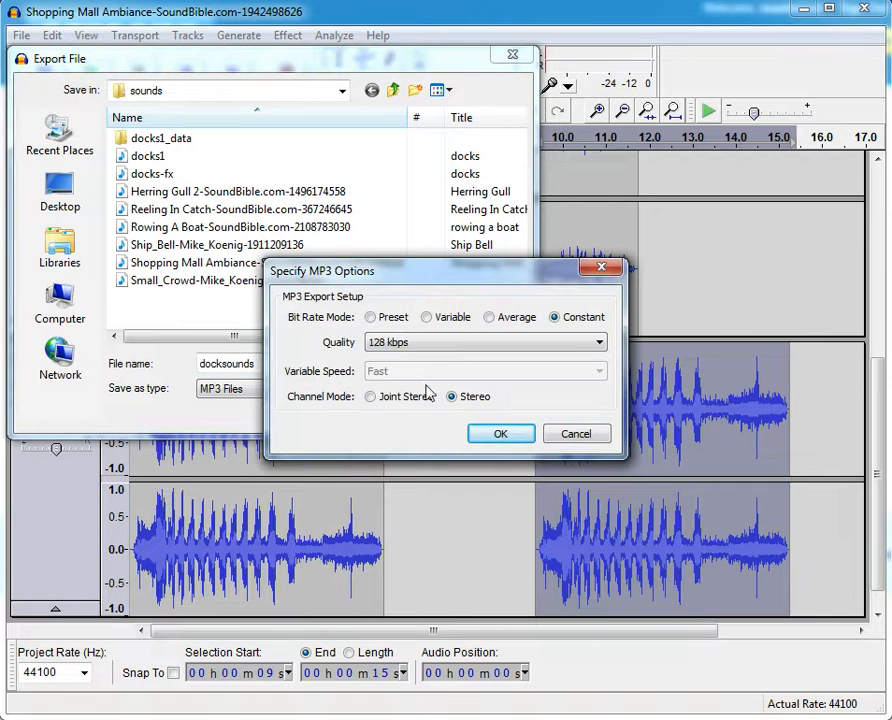
{"action": "left_click", "coordinate": [594, 346]}
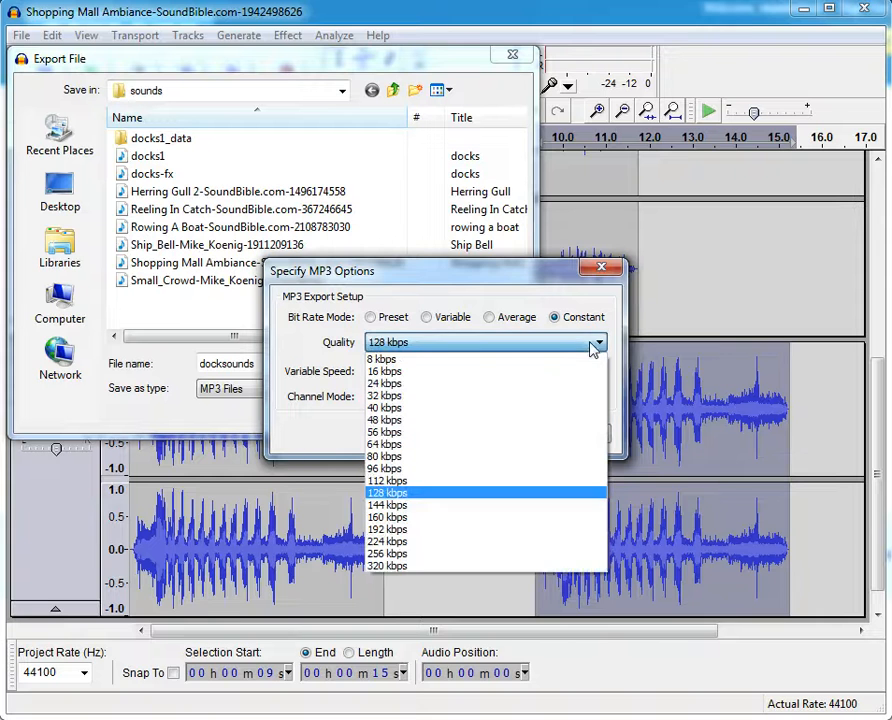
{"action": "left_click", "coordinate": [419, 496]}
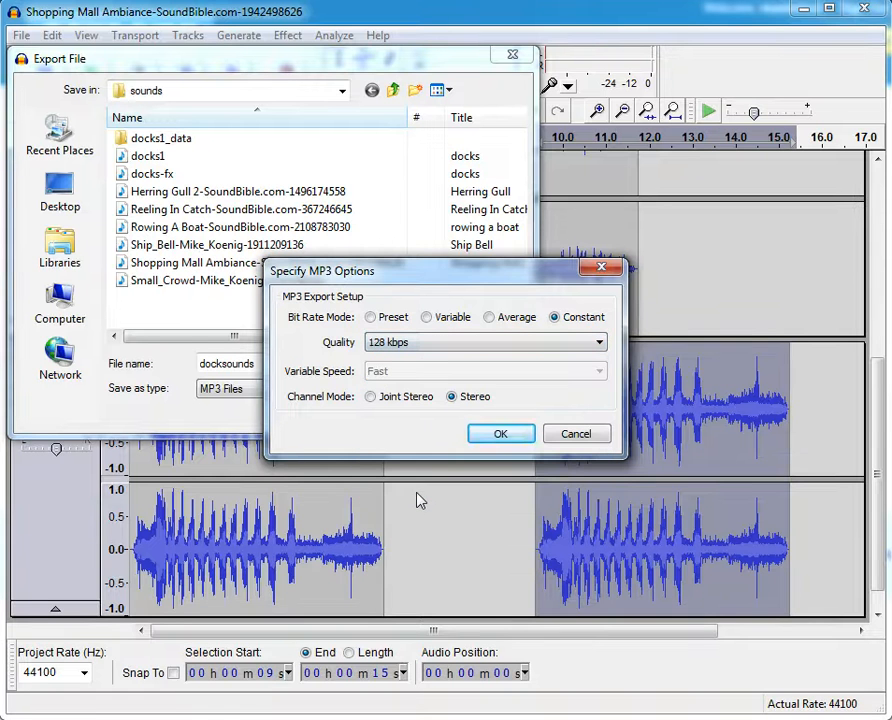
{"action": "left_click", "coordinate": [597, 344]}
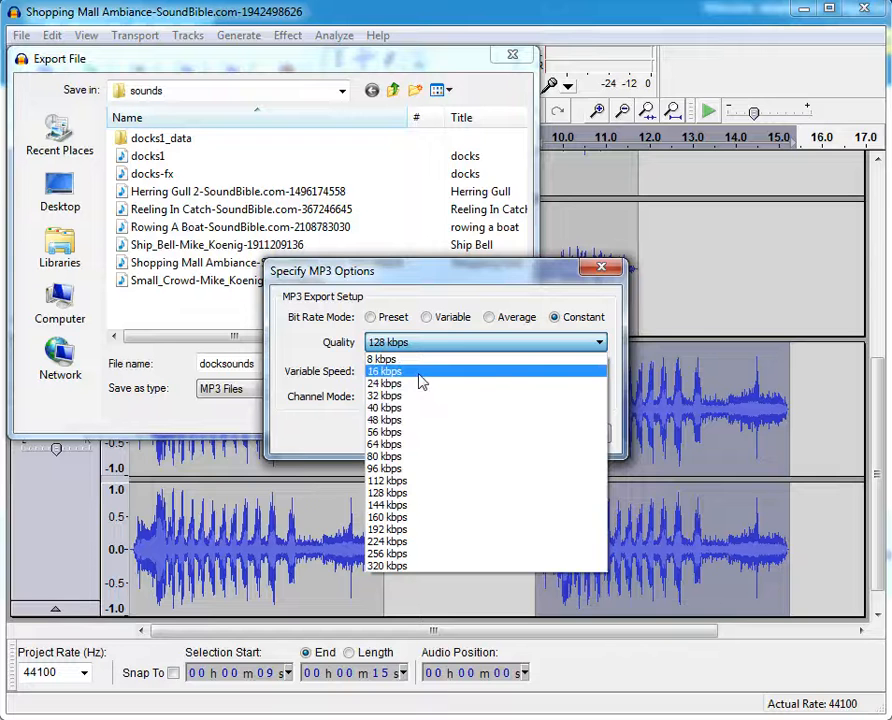
{"action": "left_click", "coordinate": [522, 282]}
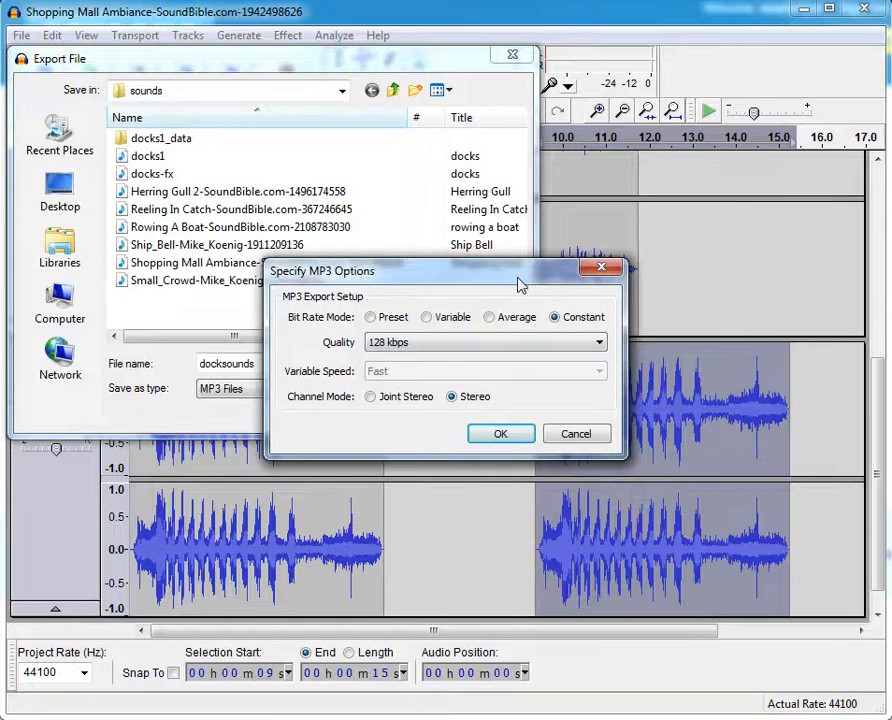
{"action": "left_click", "coordinate": [500, 436]}
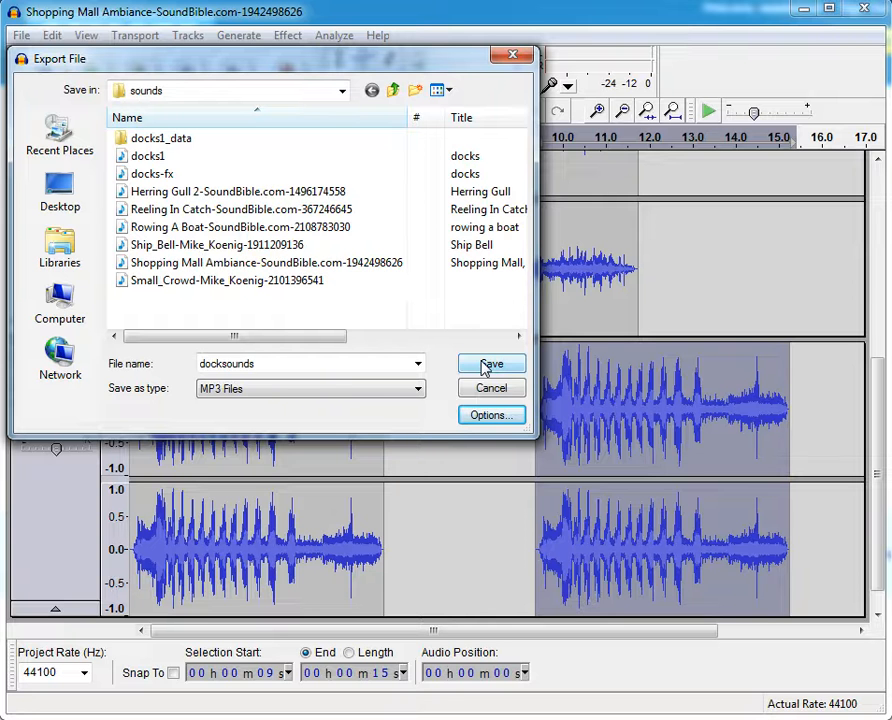
{"action": "left_click", "coordinate": [490, 390]}
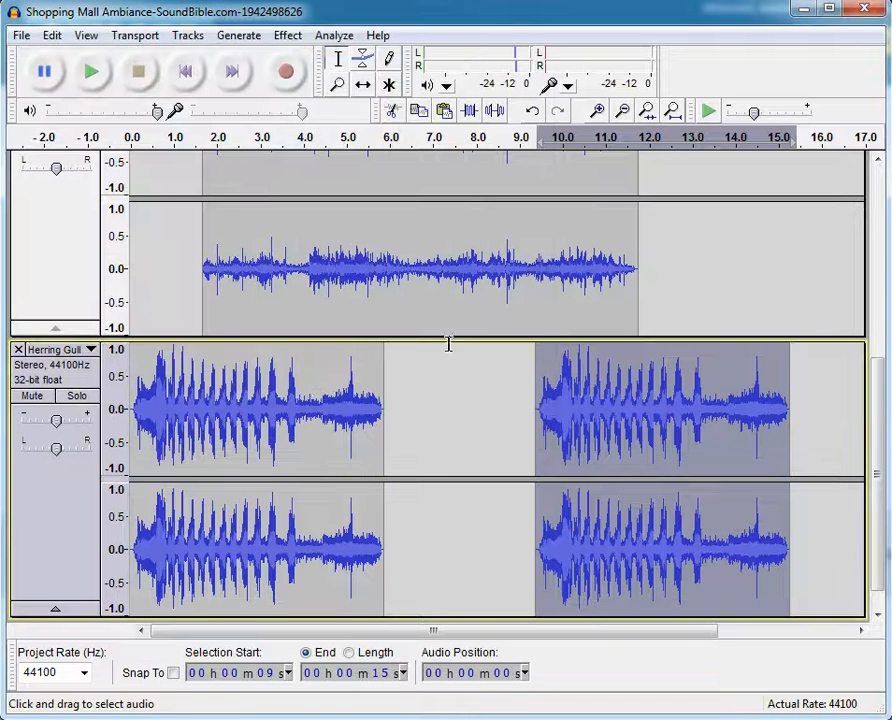